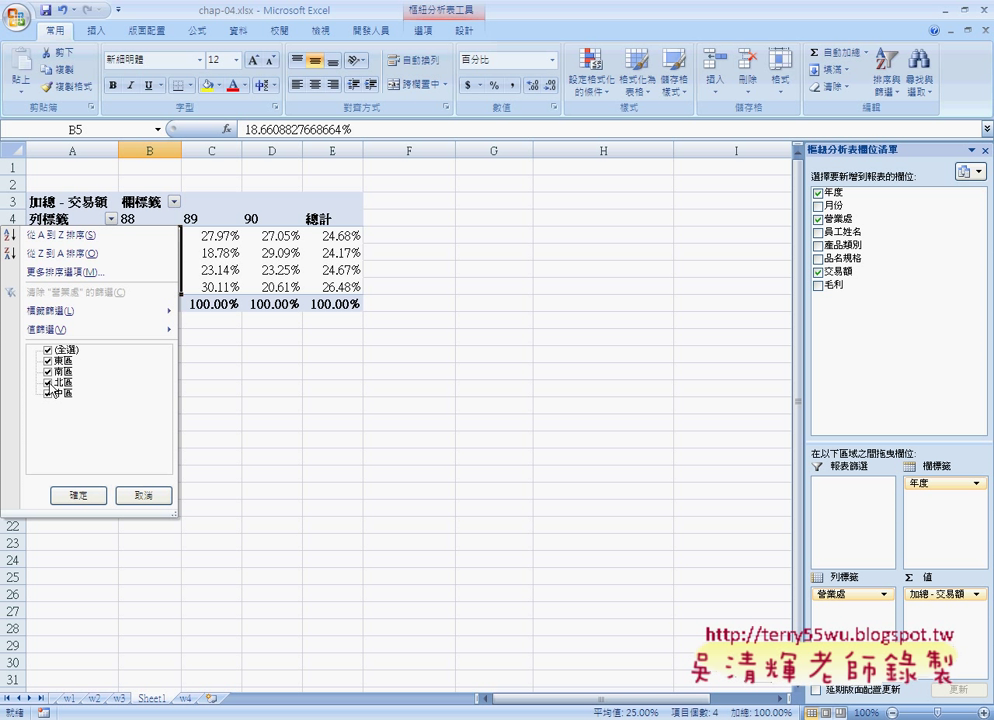
Confirm the 營業處 filter with 東區, 南區, 北區 and 中區 all still checked.
left_click(78, 490)
mouse_move(174, 277)
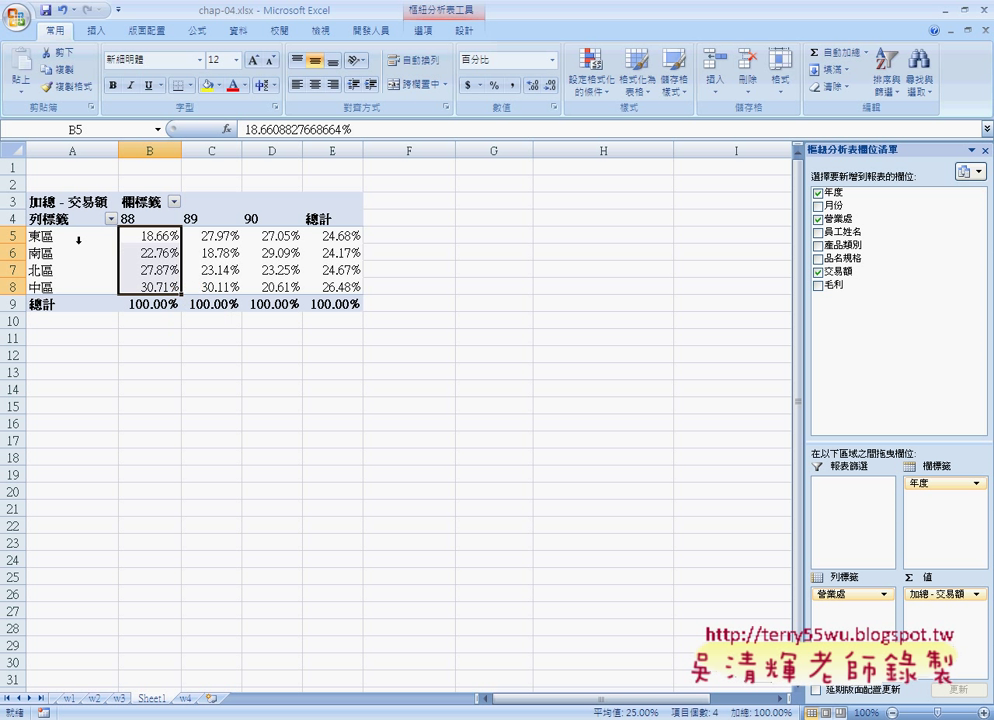
left_click(76, 239)
left_click(78, 253)
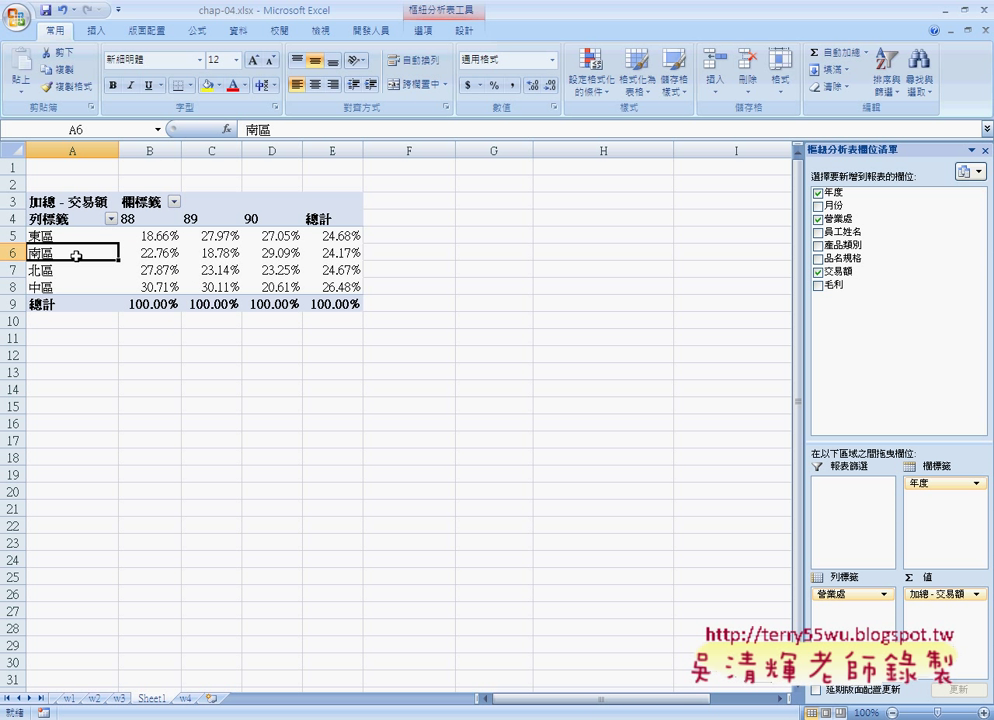
left_click(77, 270)
left_click(75, 288)
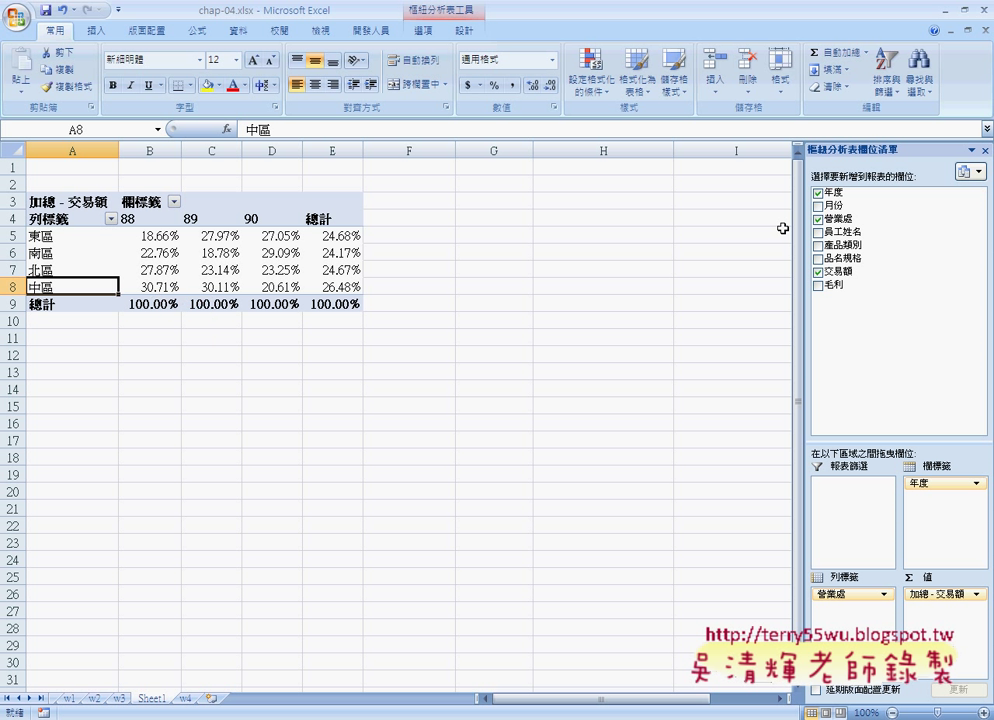
left_click(818, 193)
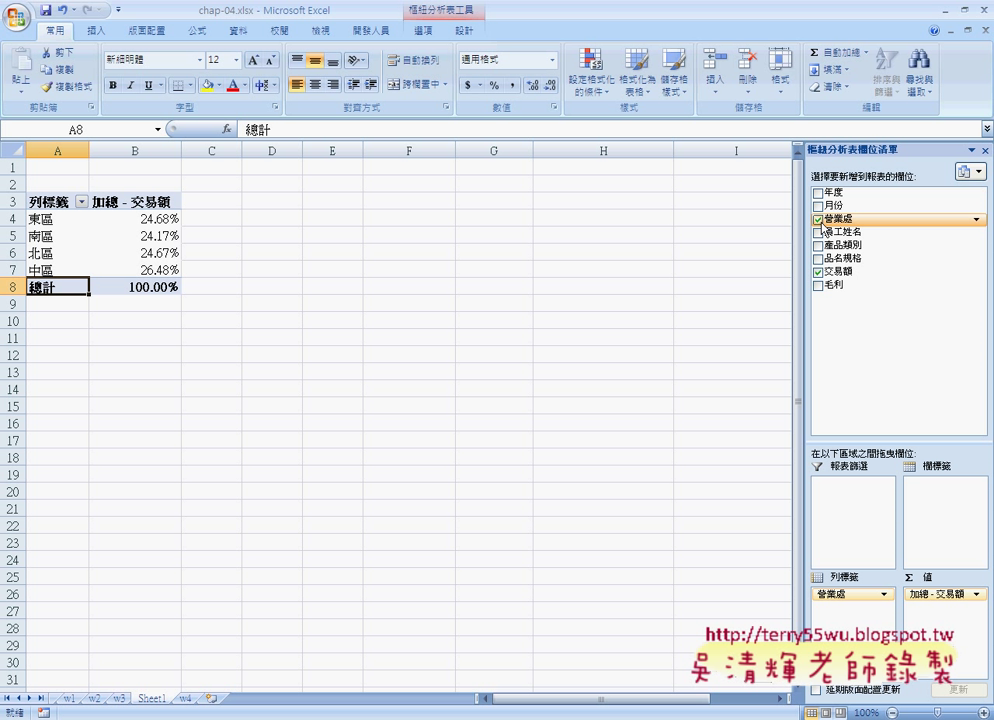
Add 毛利 sums to the pivot table and return 交易額 to plain totals.
left_click(818, 286)
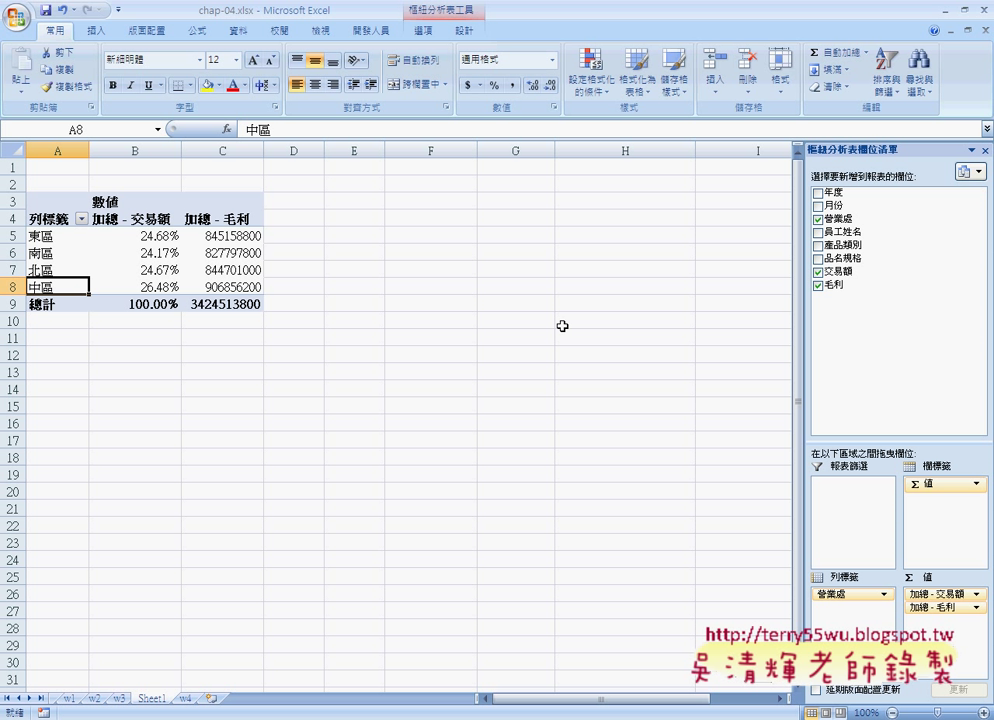
key("ctrl+z")
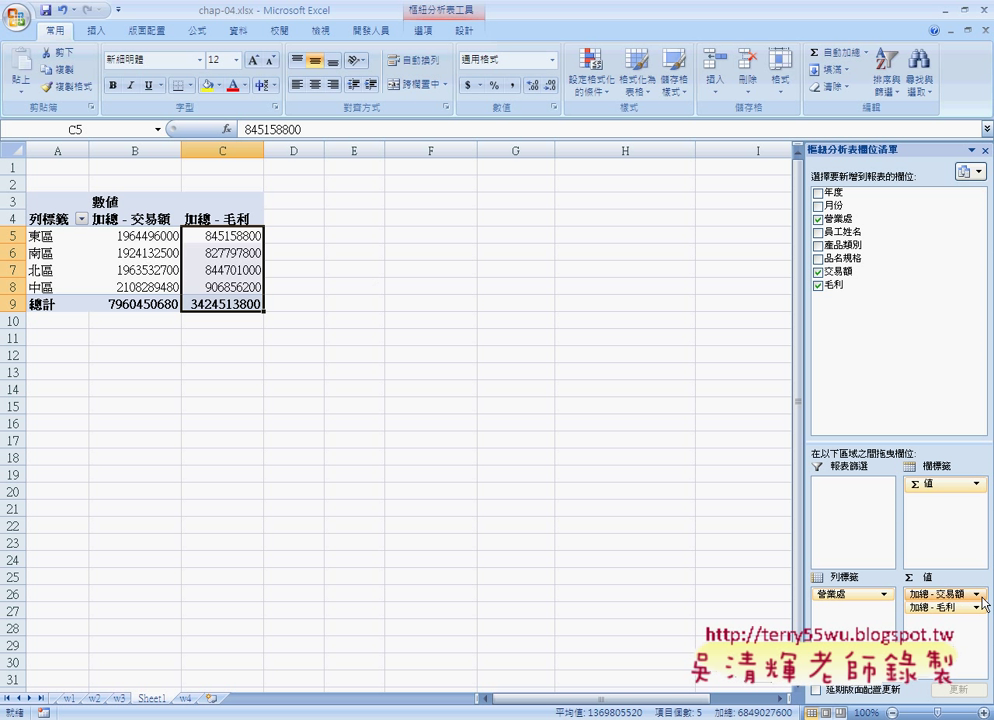
left_click(949, 595)
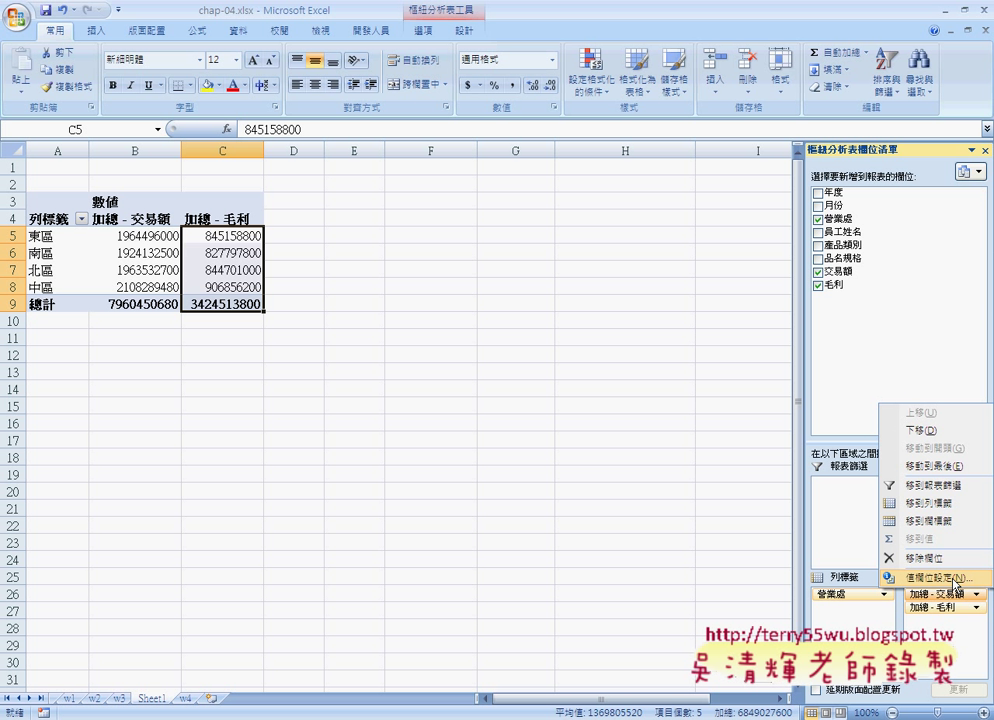
left_click(955, 582)
left_click(403, 273)
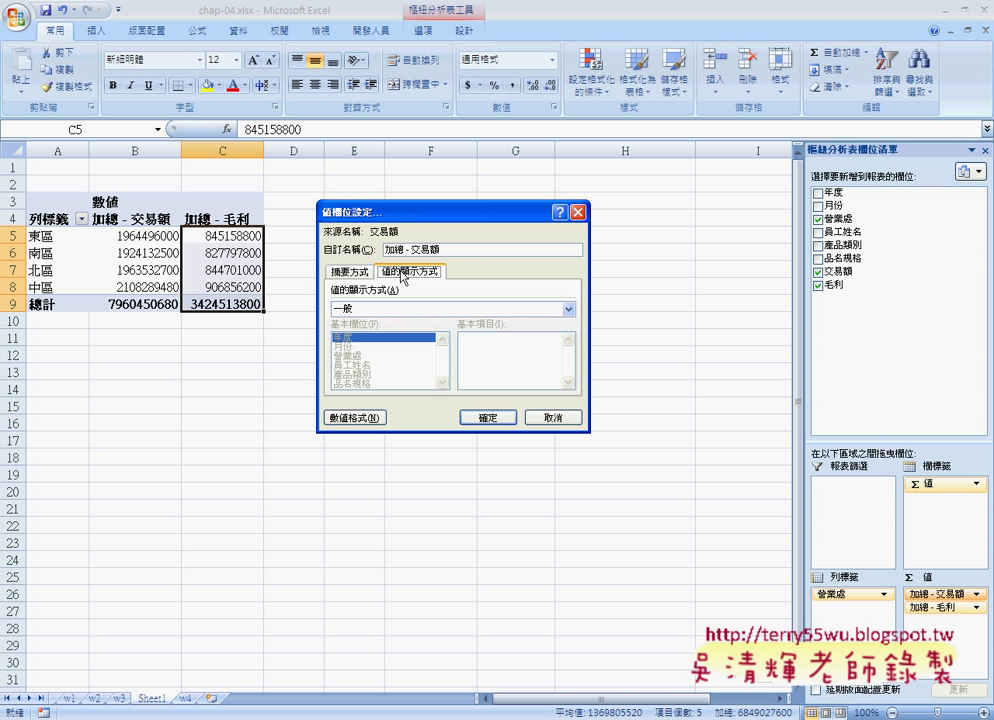
left_click(395, 309)
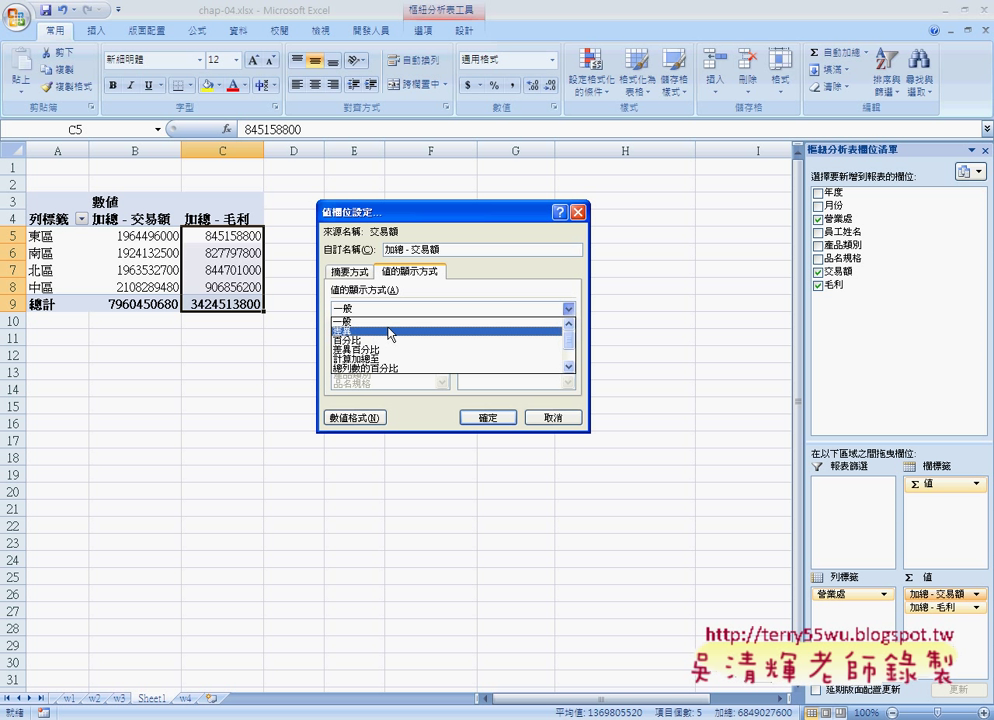
left_click(563, 418)
left_click(563, 418)
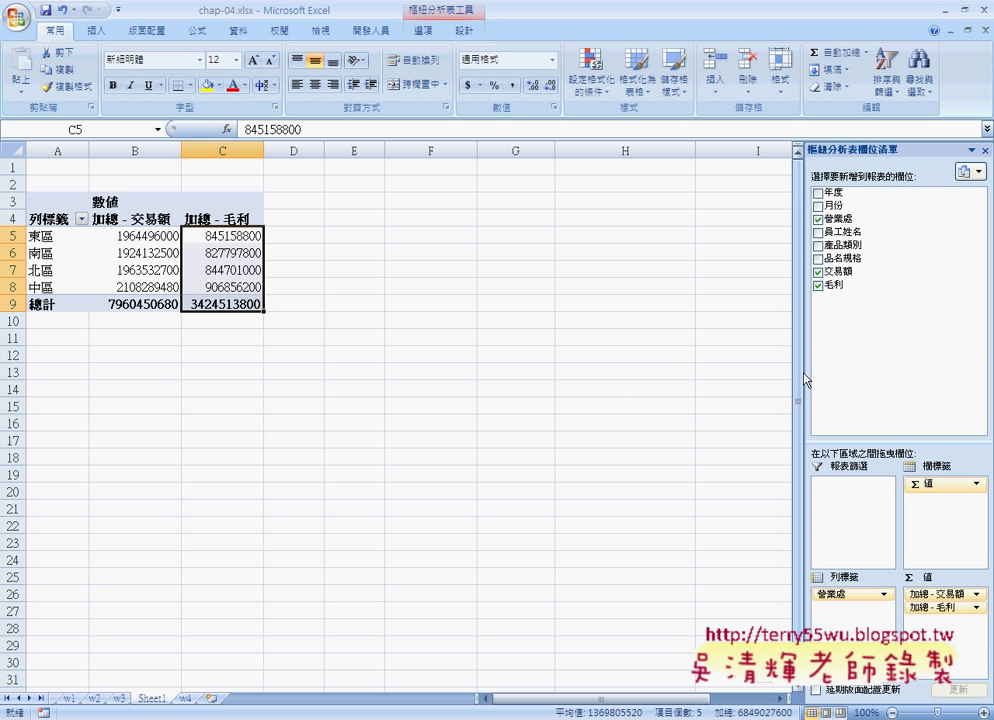
left_click_drag(800, 379, 748, 371)
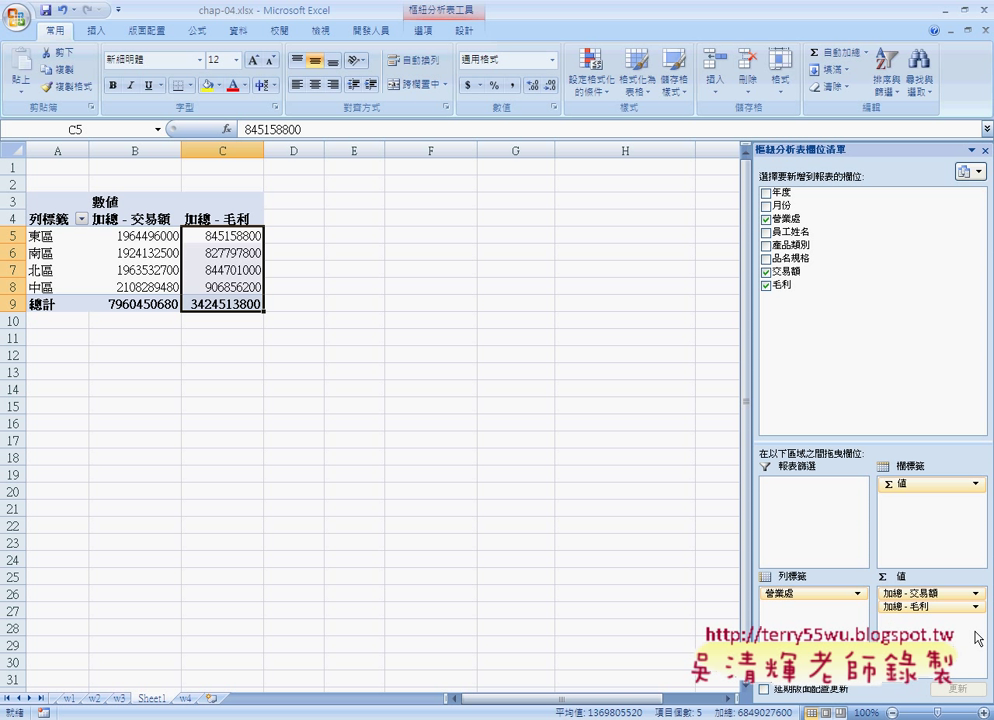
Open and close the 加總 - 交易額 dropdown, then select cell C11 outside the pivot table.
left_click(978, 603)
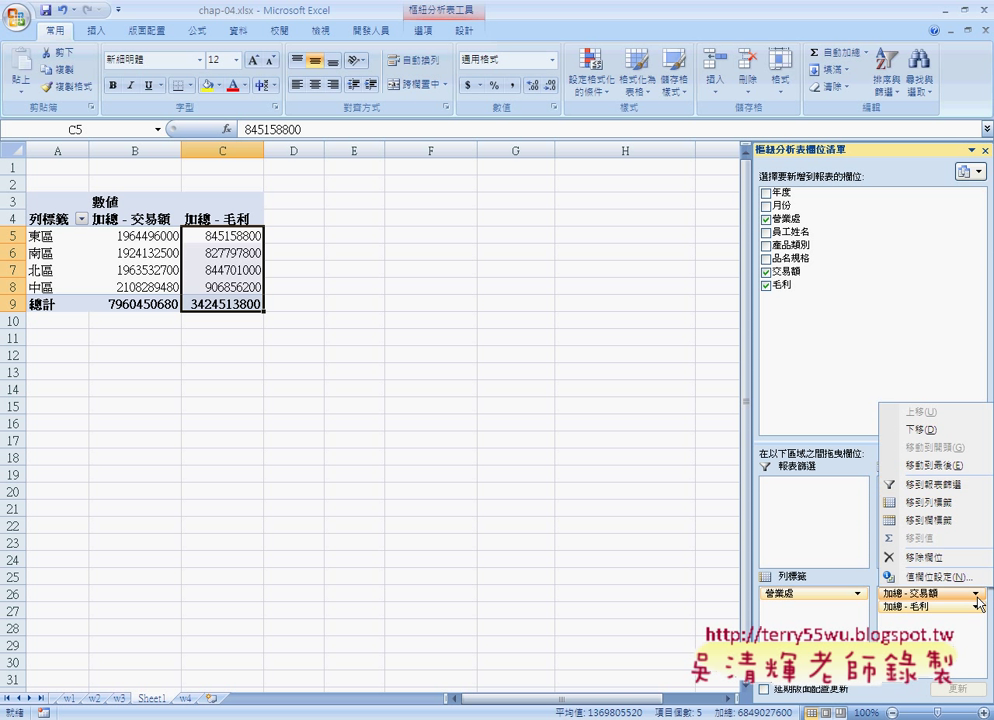
left_click(925, 636)
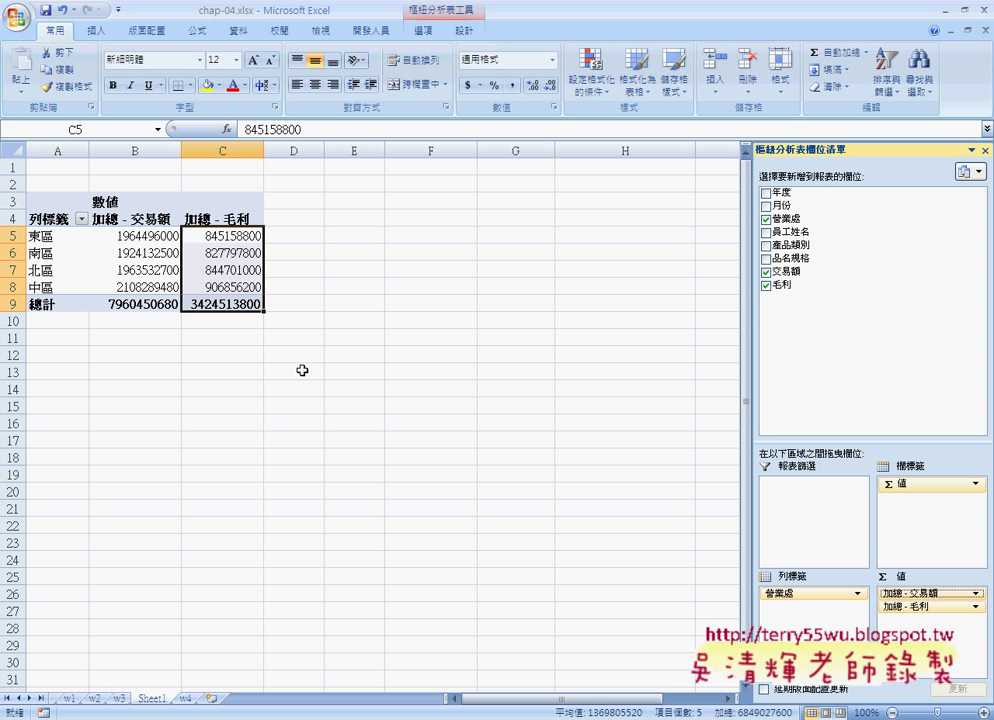
left_click(233, 340)
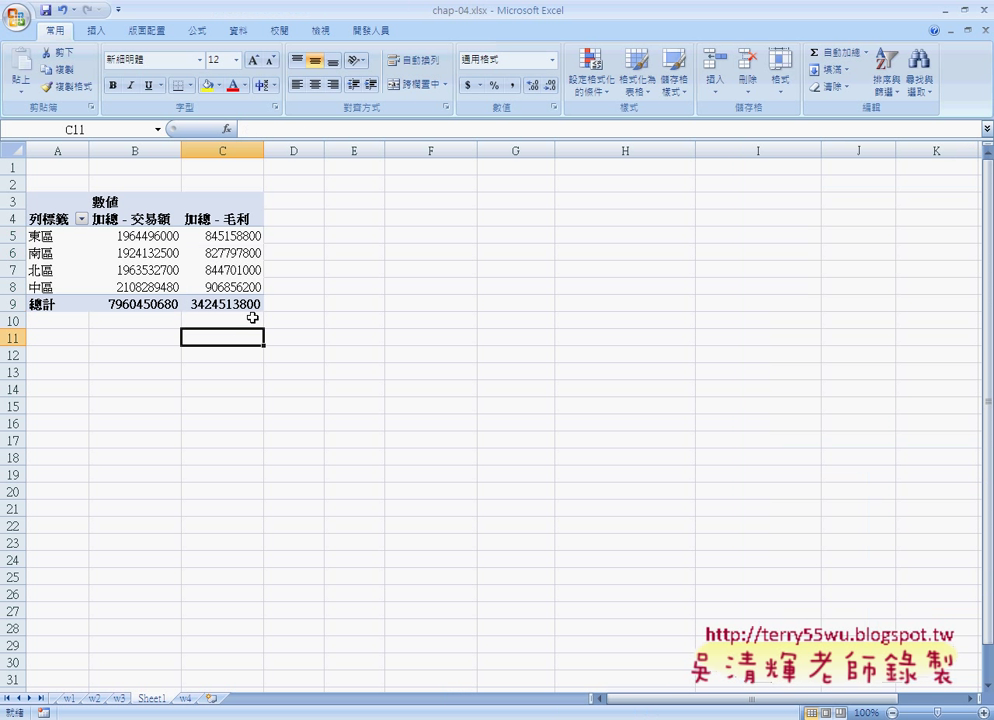
Copy the pivot table range A3:C9 and insert a new blank Sheet2.
left_click_drag(250, 305, 69, 202)
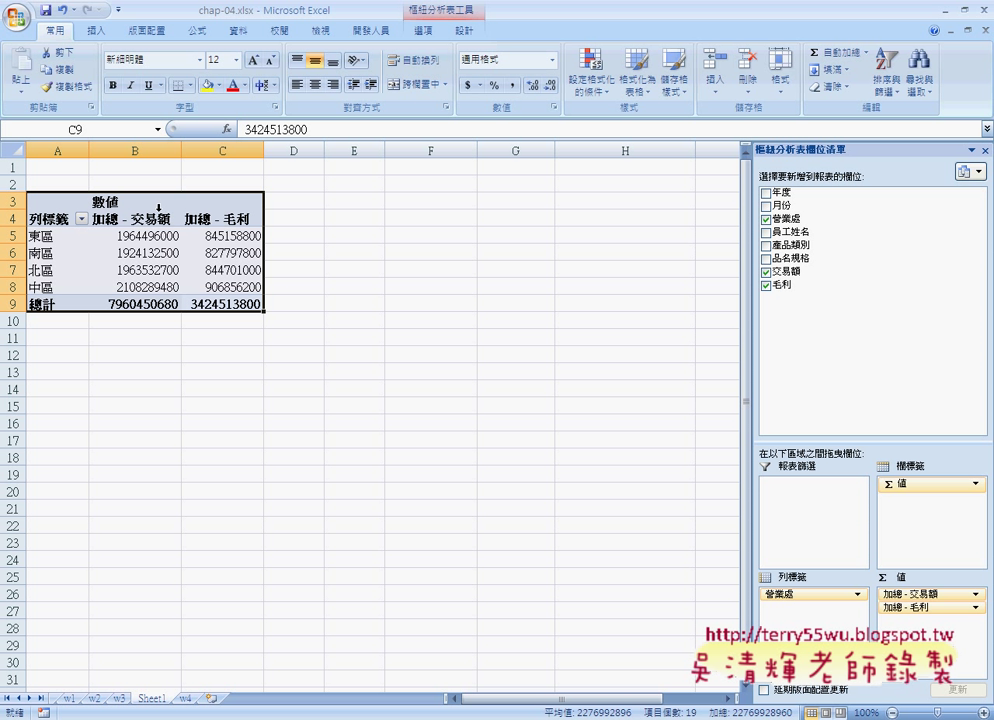
key("ctrl+c")
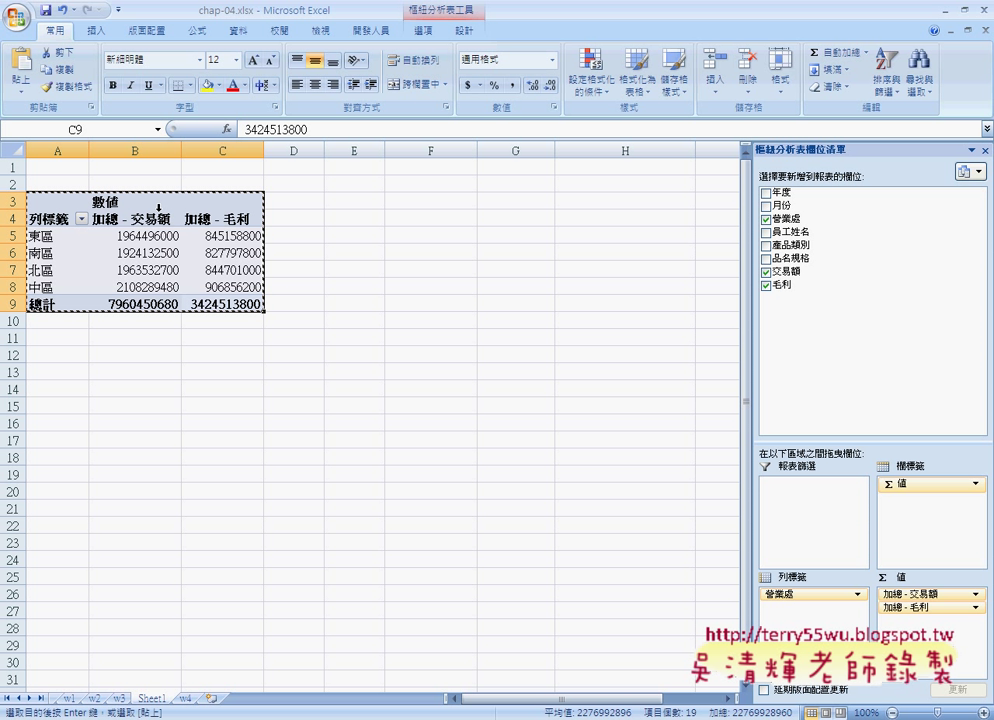
left_click(222, 702)
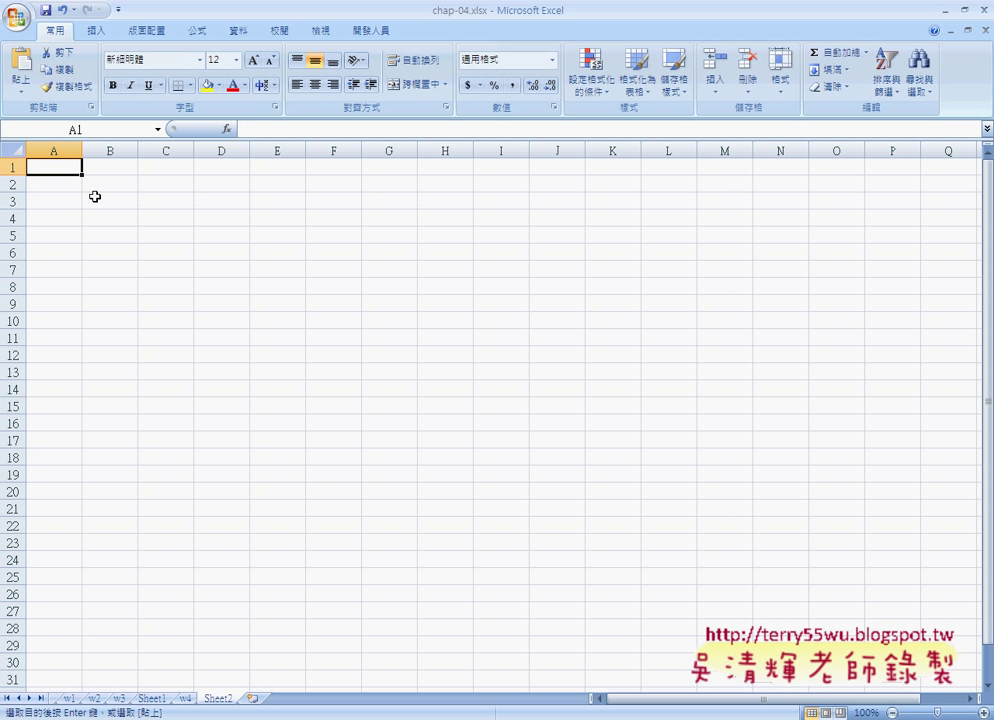
Paste the copied pivot table into Sheet2 cell A1 as values only (選擇性貼上, 值).
right_click(65, 168)
left_click(119, 236)
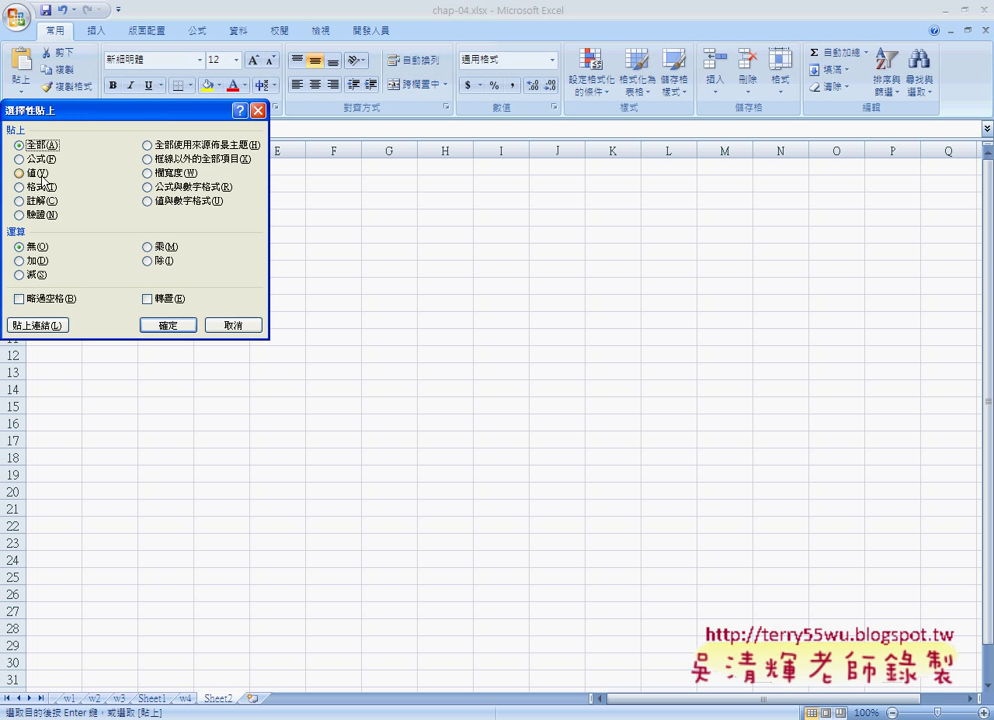
left_click(40, 174)
left_click_drag(146, 115, 391, 190)
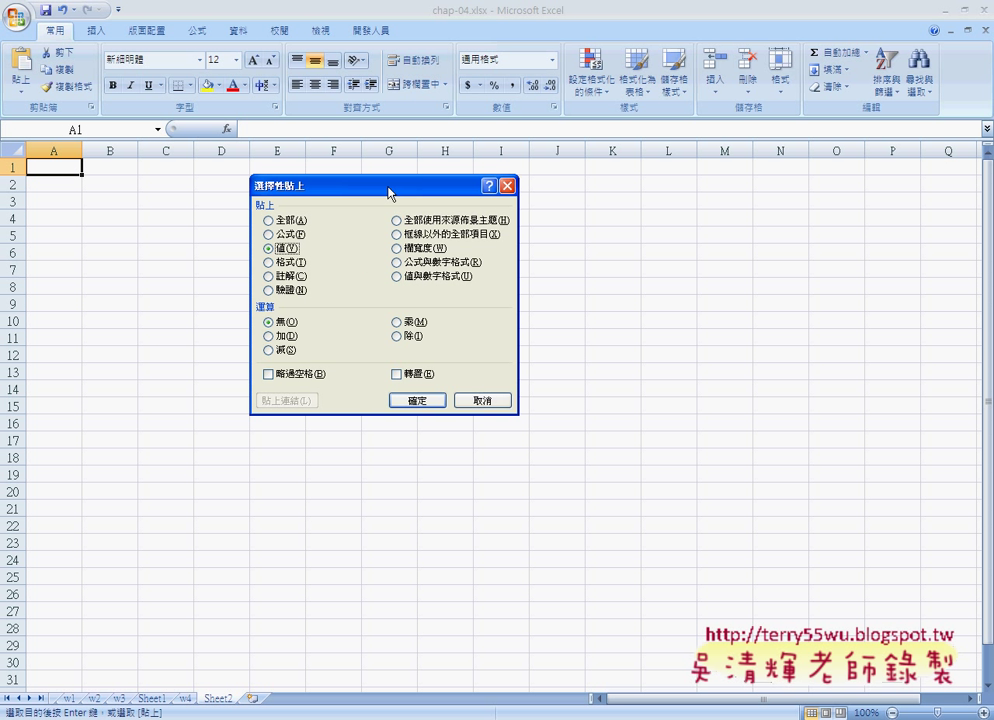
left_click(438, 402)
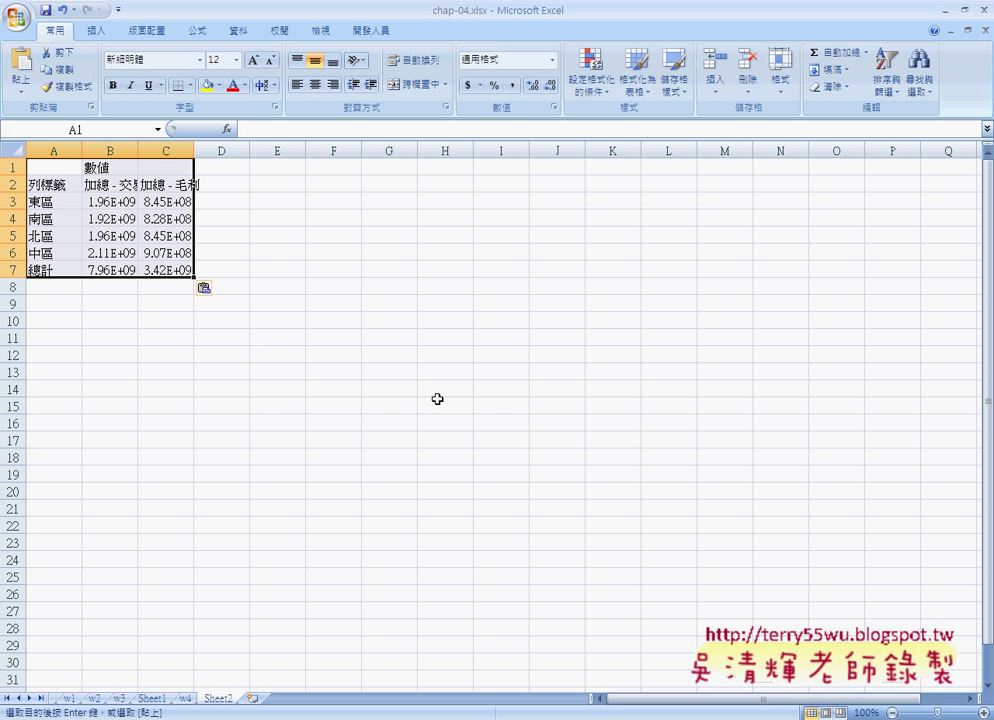
Auto-fit Sheet2 columns B and C, select A1:C7, then switch back to Sheet1.
double_click(138, 150)
double_click(224, 152)
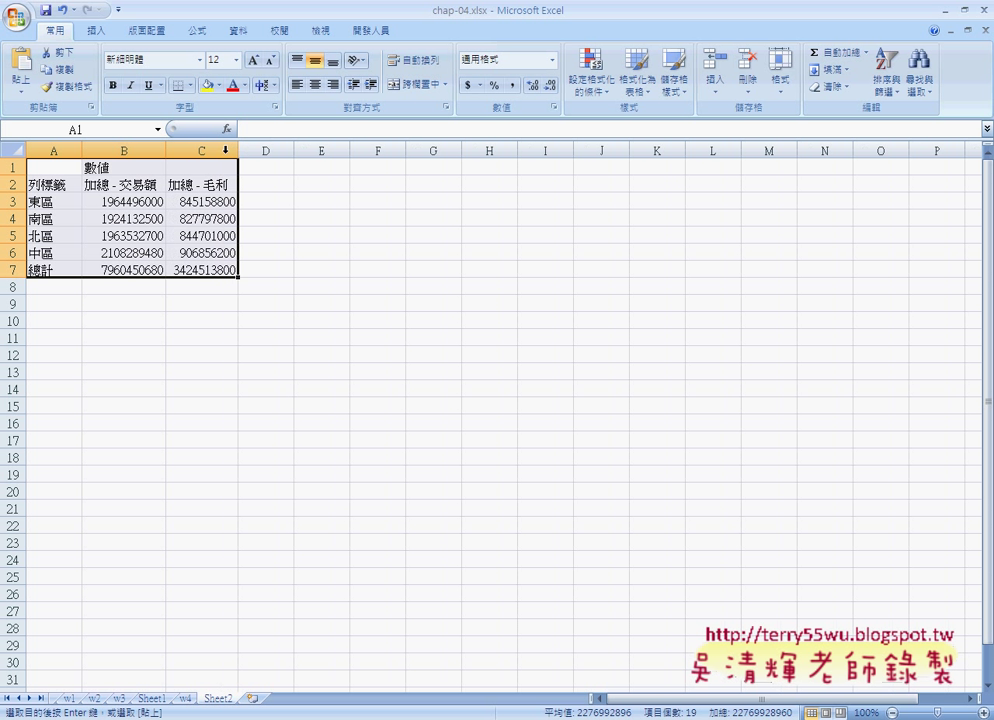
left_click(50, 184)
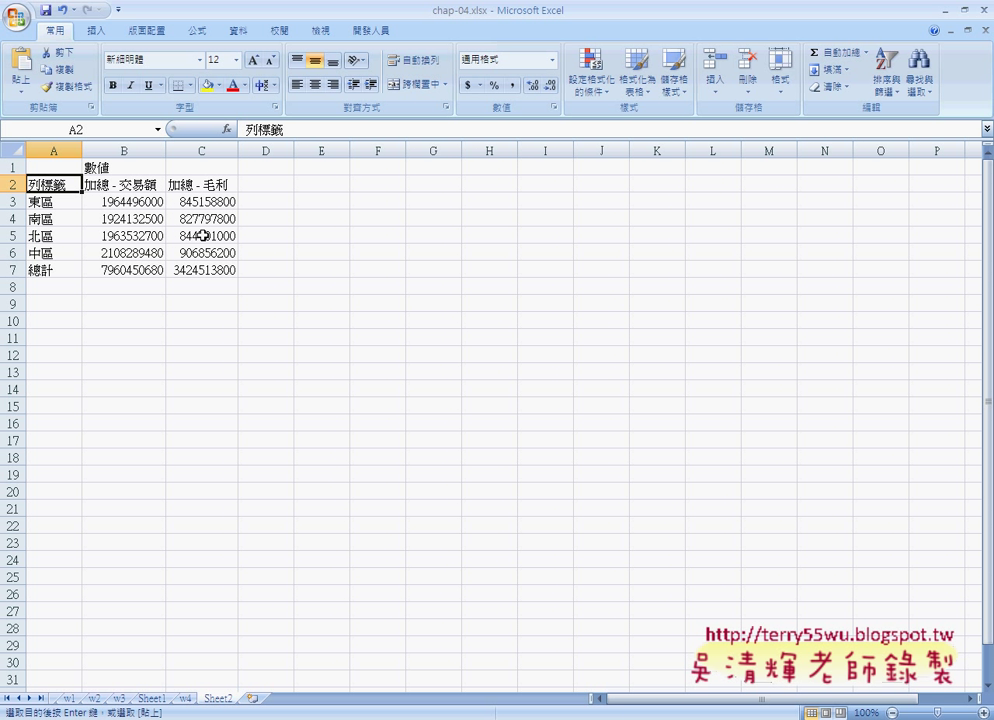
left_click_drag(213, 270, 55, 172)
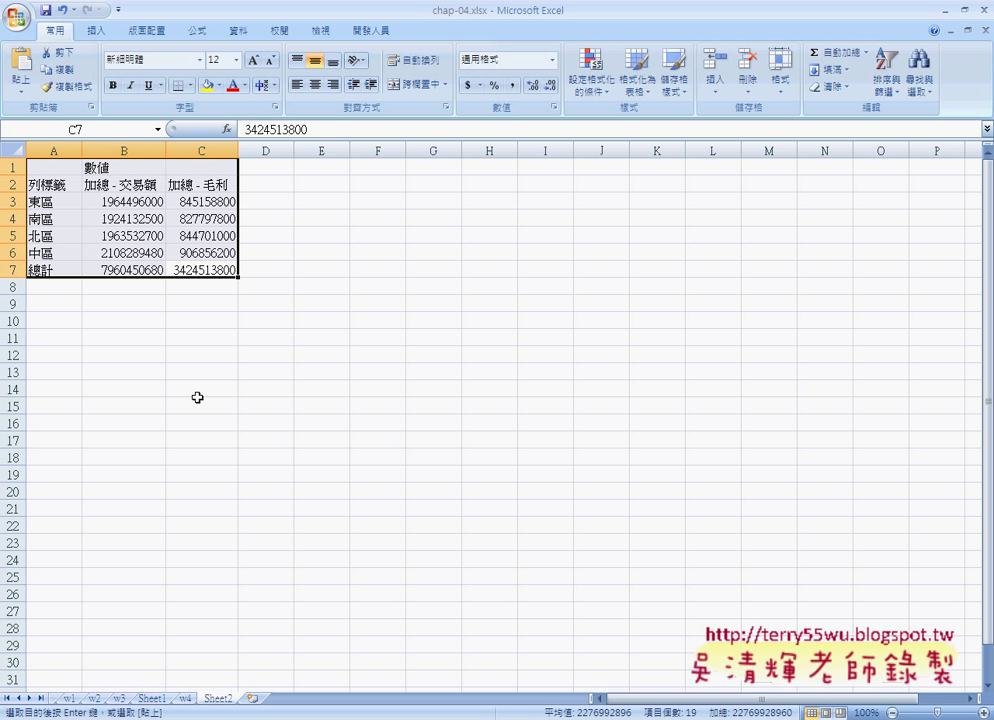
left_click(153, 698)
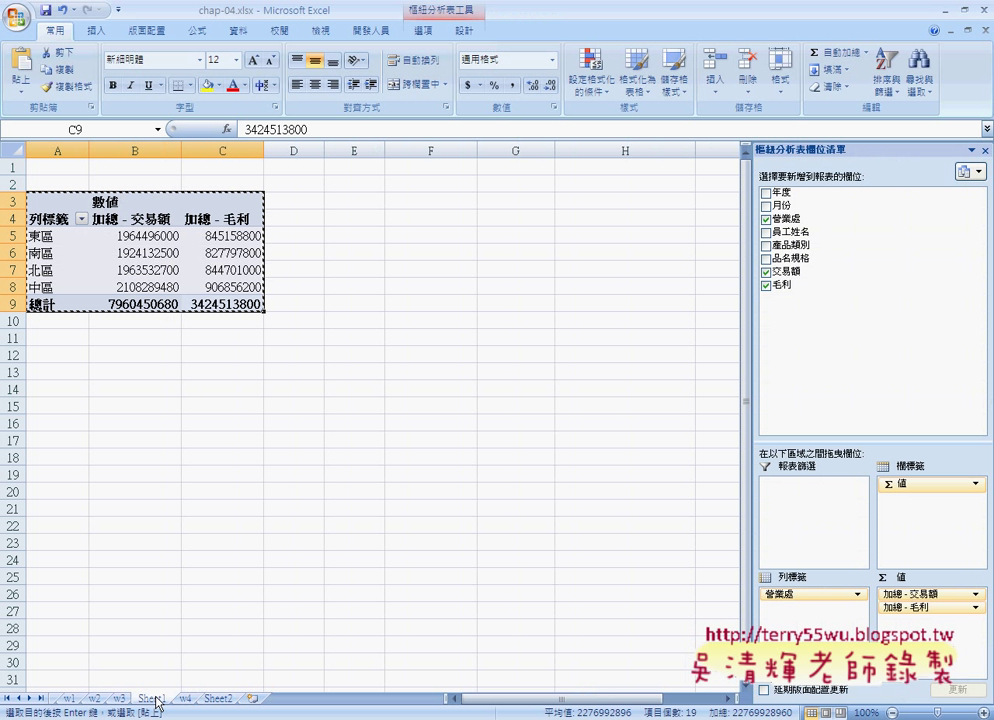